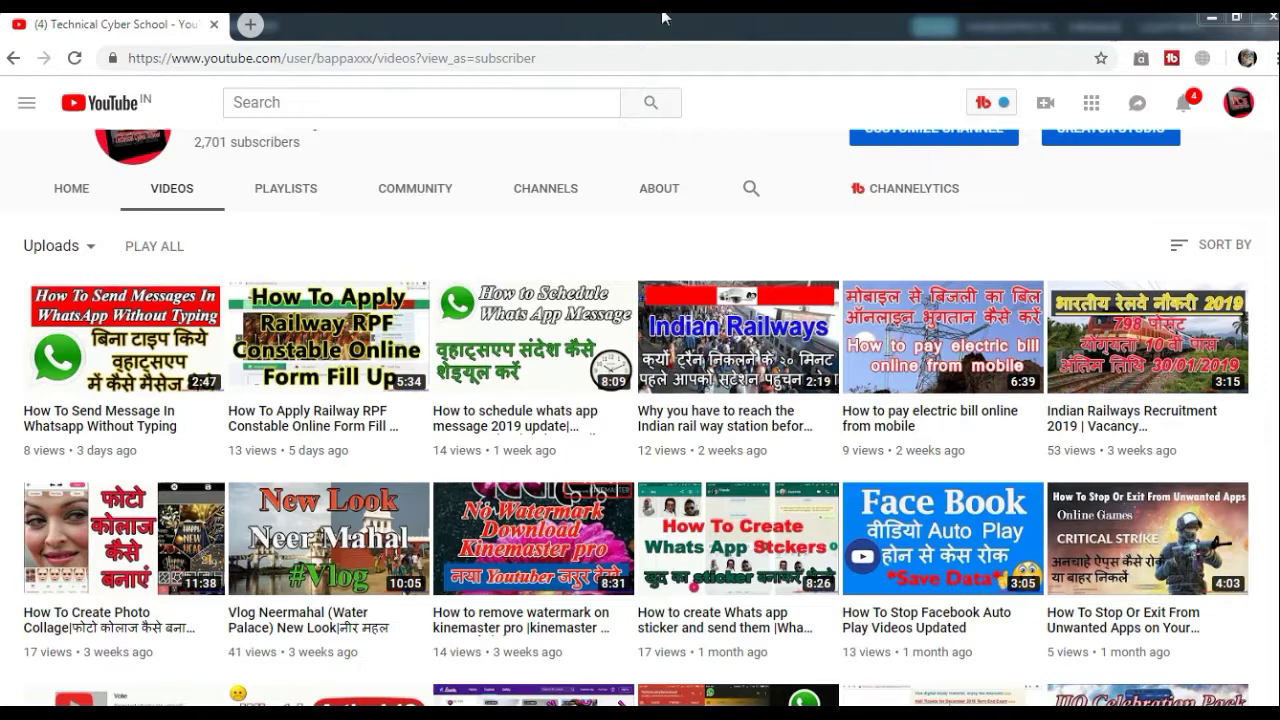
Bring up the RPF online registration home page with its candidate account options
{"action": "mouse_move", "coordinate": [357, 342]}
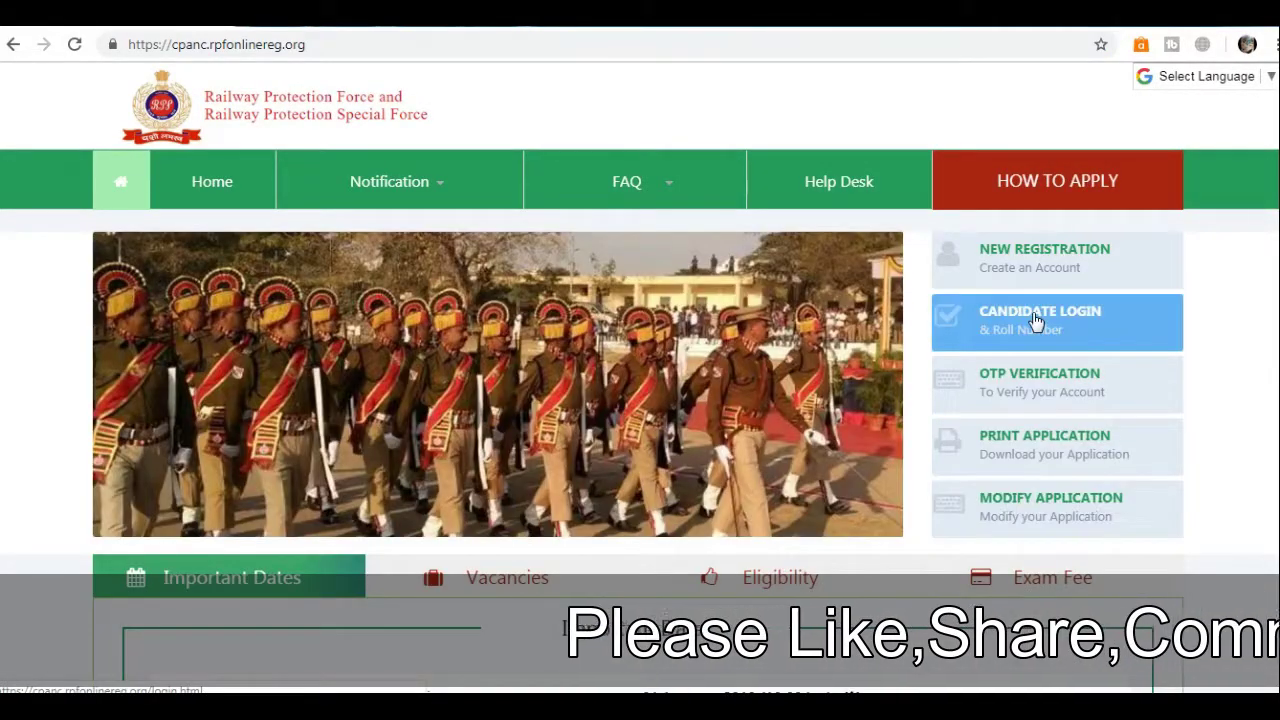
Log in as the candidate with a February date of birth and the captcha, reaching the photo upload page
{"action": "left_click", "coordinate": [1034, 315]}
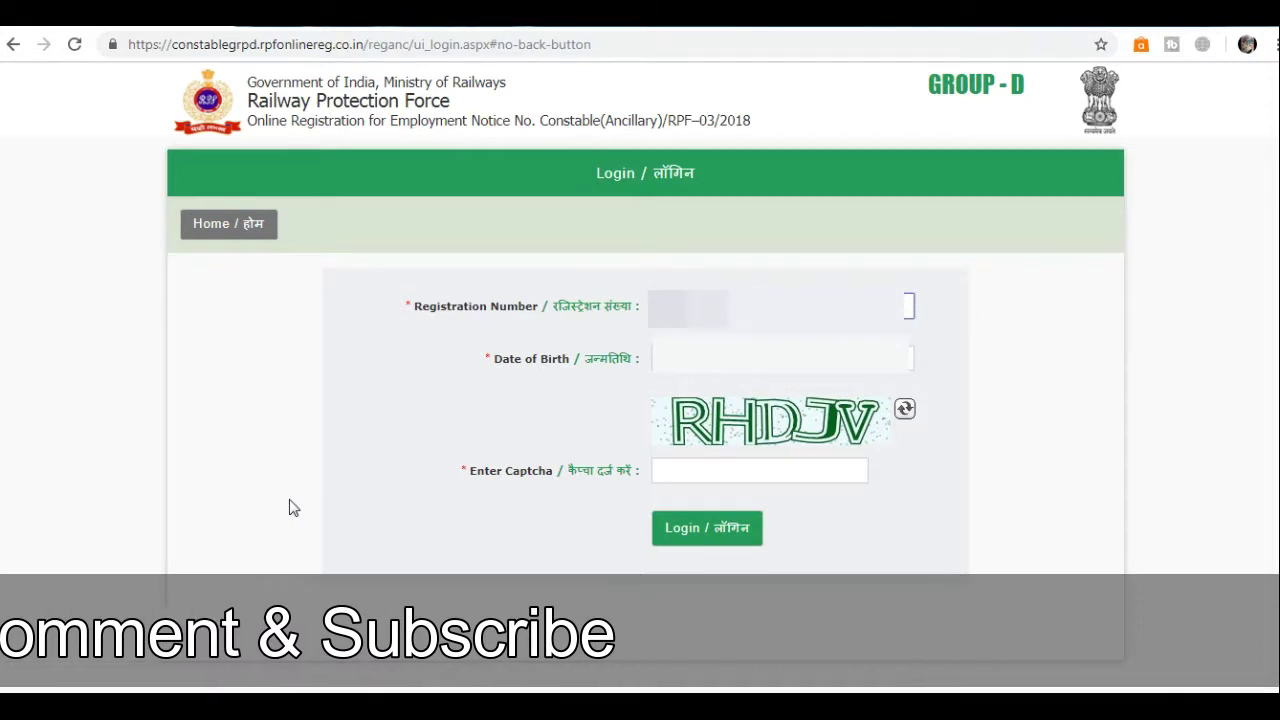
{"action": "left_click", "coordinate": [890, 358]}
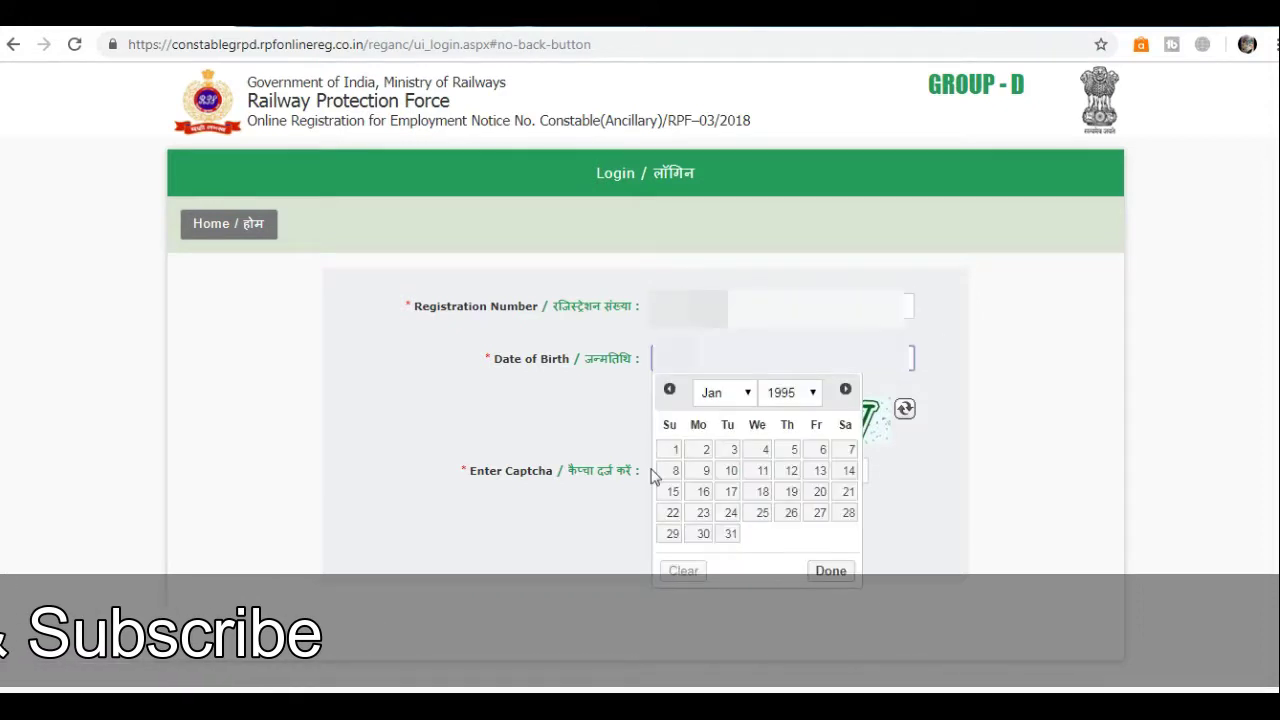
{"action": "left_click", "coordinate": [725, 392]}
{"action": "left_click", "coordinate": [713, 431]}
{"action": "left_click", "coordinate": [769, 477]}
{"action": "left_click", "coordinate": [694, 471]}
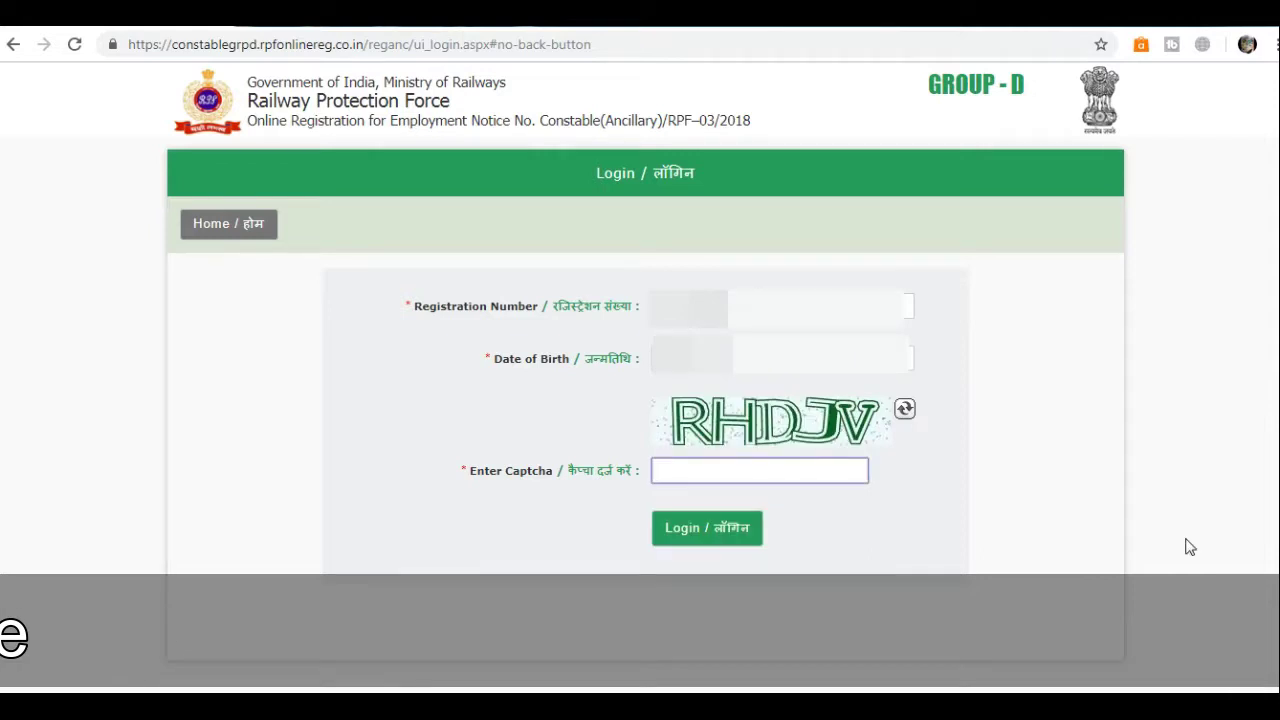
{"action": "type", "text": "RHDJV"}
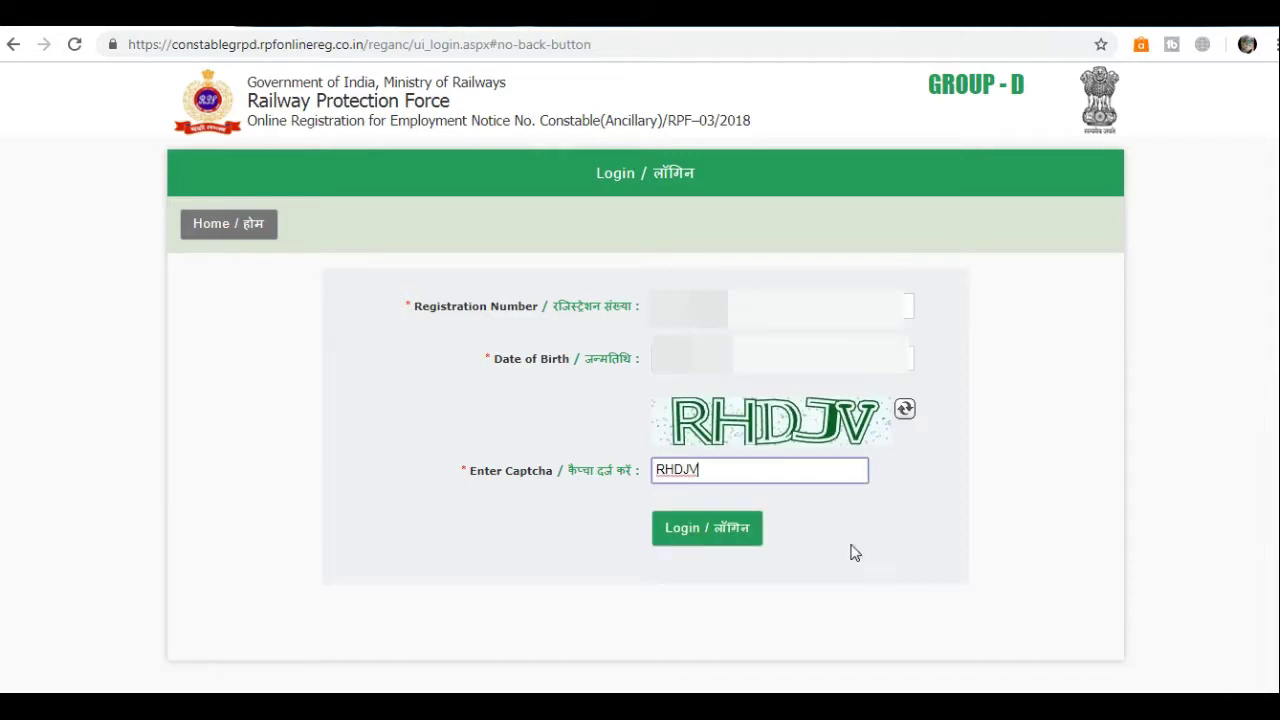
{"action": "left_click", "coordinate": [707, 527]}
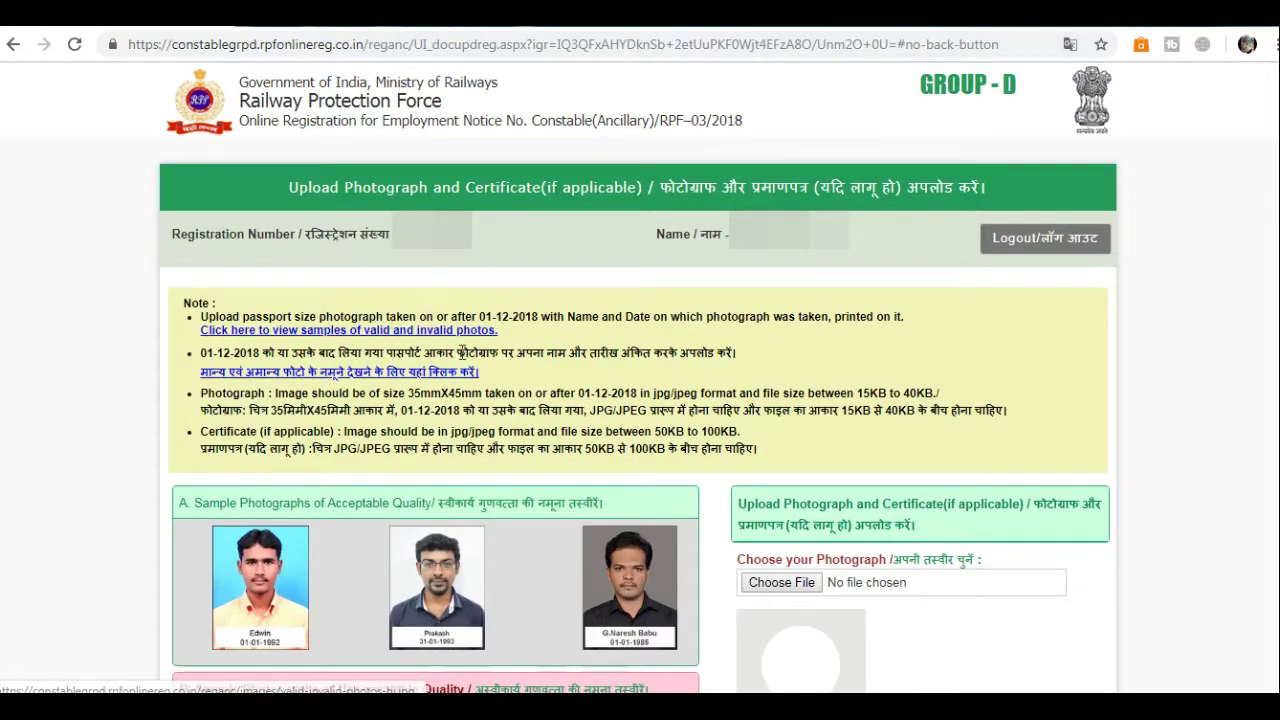
{"action": "scroll", "coordinate": [734, 442], "scroll_direction": "down", "scroll_amount": 3}
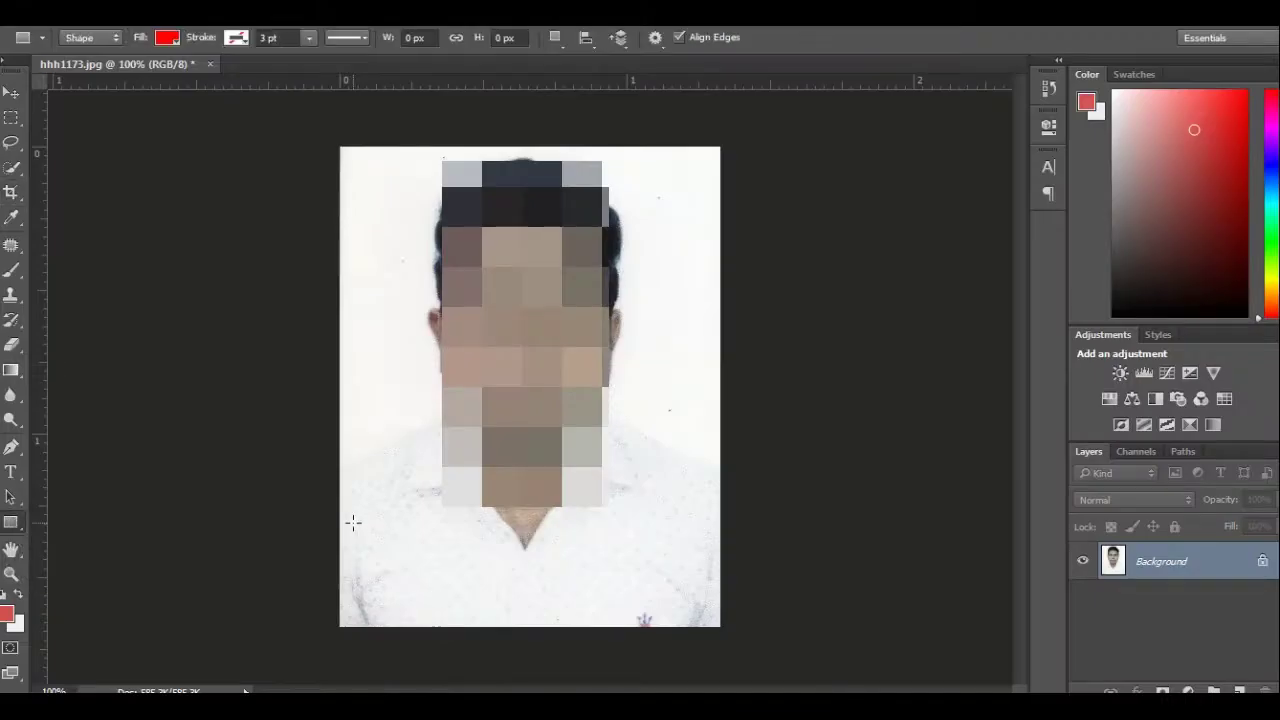
Draw an unfilled rectangle with a 0.22 pt black outline across the lower photo
{"action": "left_click_drag", "start_coordinate": [352, 512], "coordinate": [706, 592]}
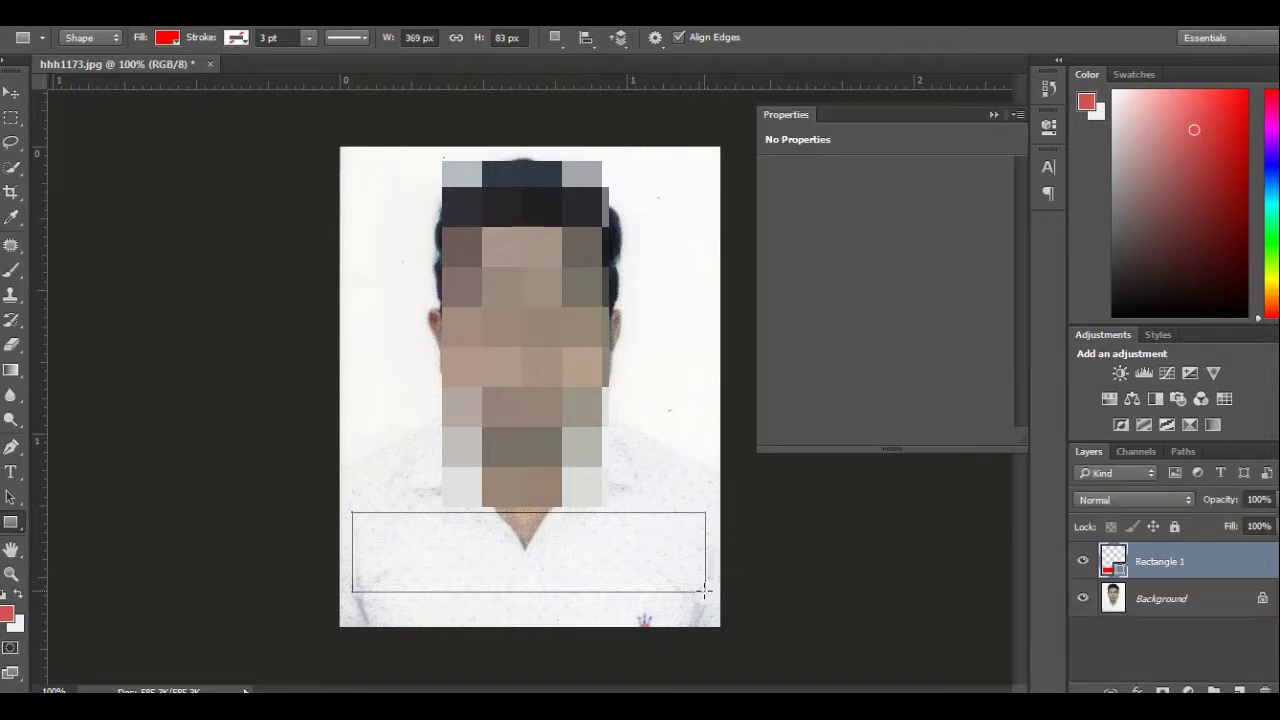
{"action": "left_click", "coordinate": [780, 233]}
{"action": "left_click", "coordinate": [791, 271]}
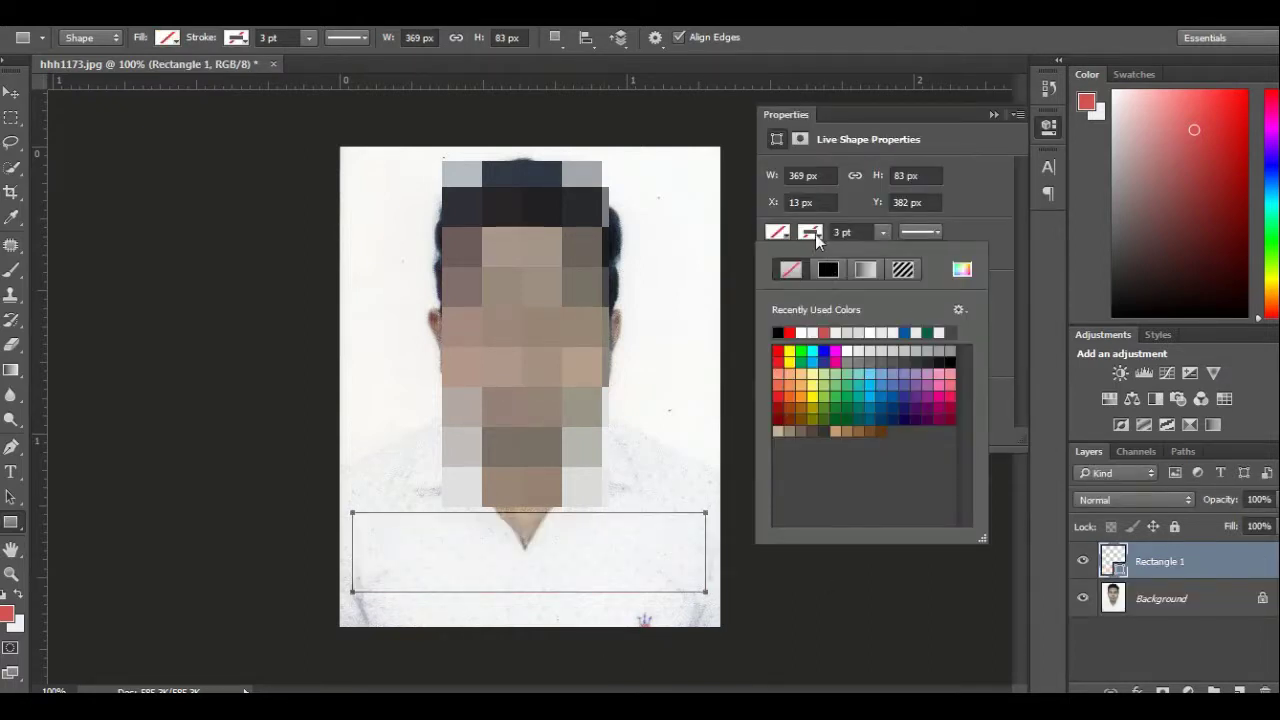
{"action": "left_click", "coordinate": [828, 269]}
{"action": "left_click_drag", "start_coordinate": [881, 231], "coordinate": [877, 255]}
{"action": "left_click", "coordinate": [993, 114]}
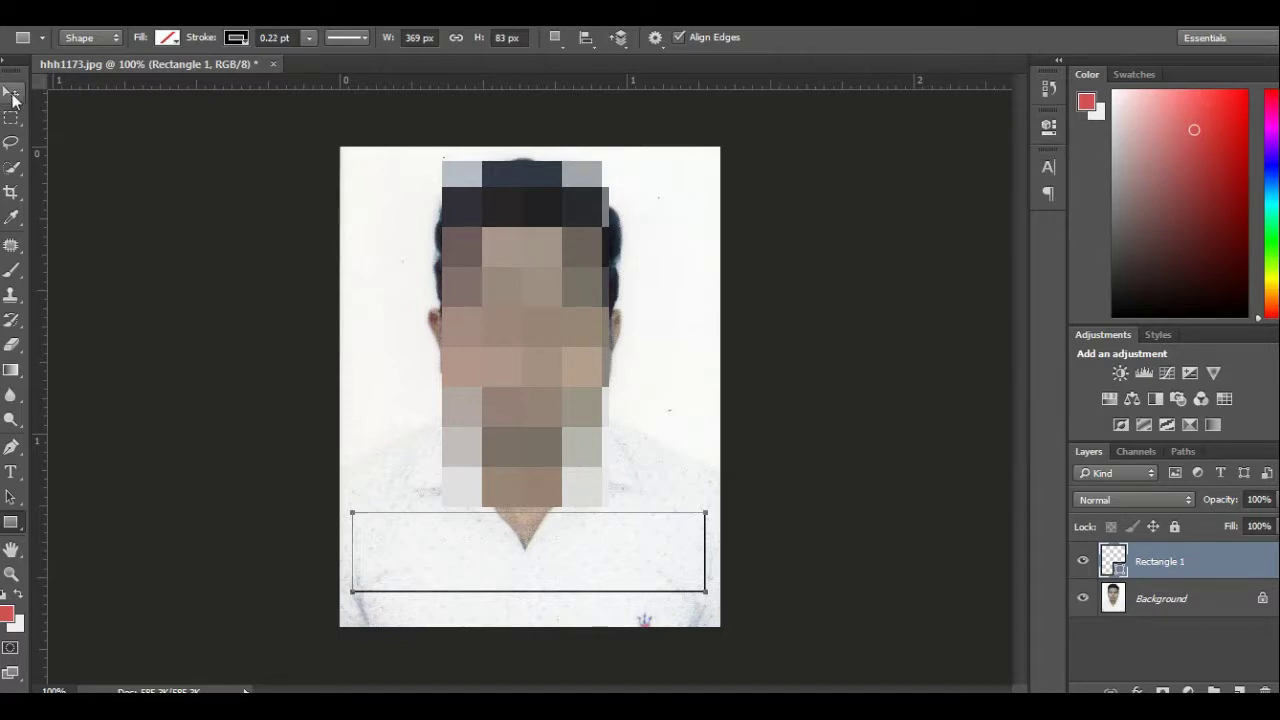
Add a 14 pt caption with the candidate's name and date of birth inside the box
{"action": "left_click", "coordinate": [13, 93]}
{"action": "left_click", "coordinate": [11, 472]}
{"action": "left_click", "coordinate": [439, 425]}
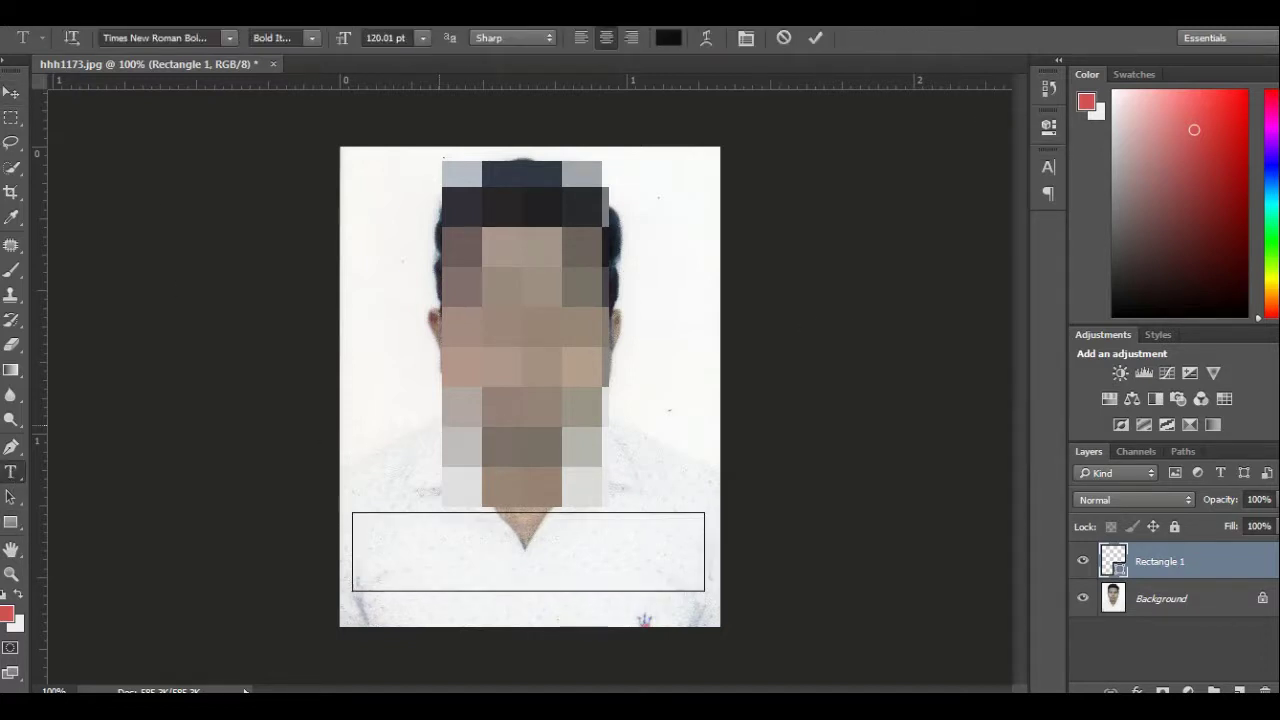
{"action": "left_click", "coordinate": [422, 40]}
{"action": "left_click", "coordinate": [412, 211]}
{"action": "type", "text": "Deb"}
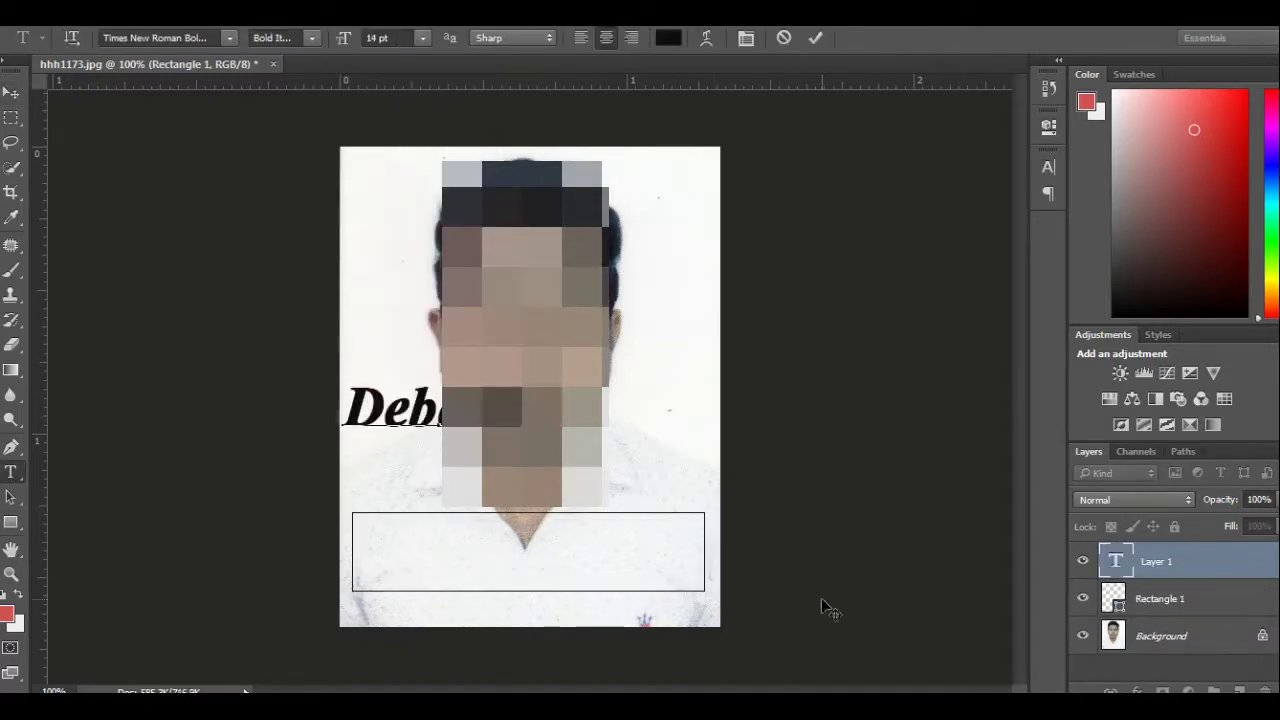
{"action": "type", "text": "ash"}
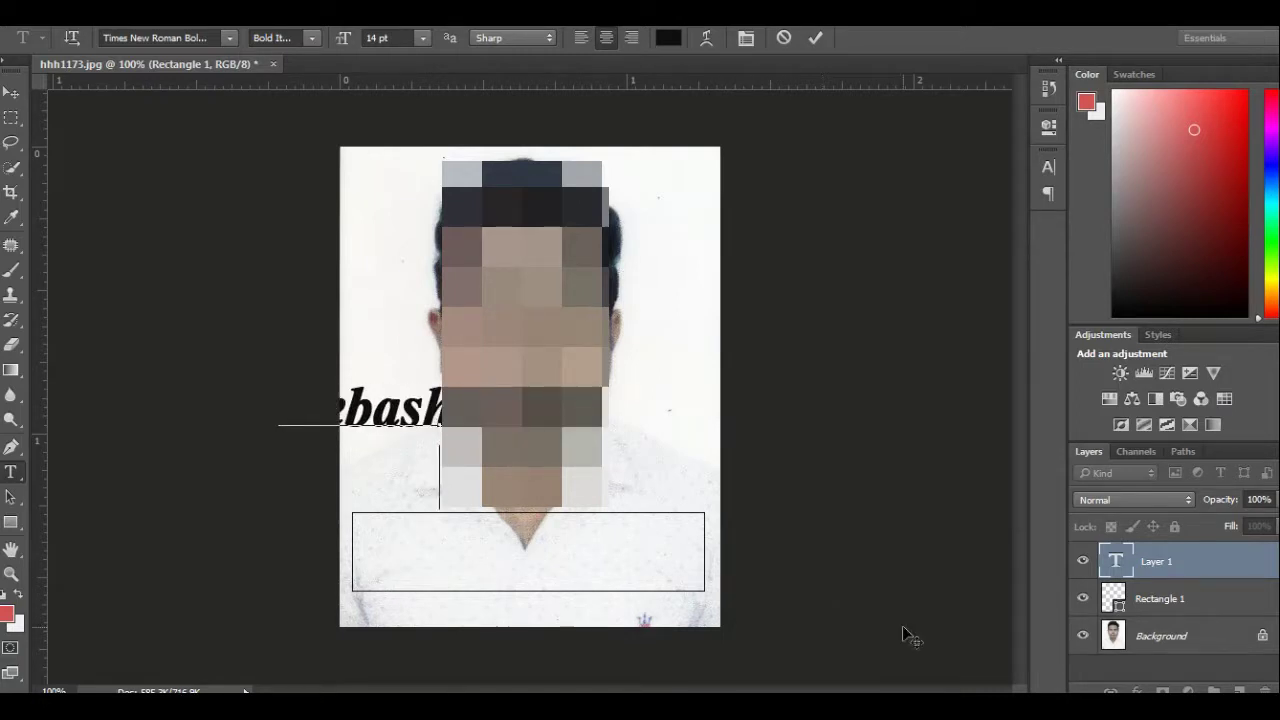
{"action": "type", "text": "08.02."}
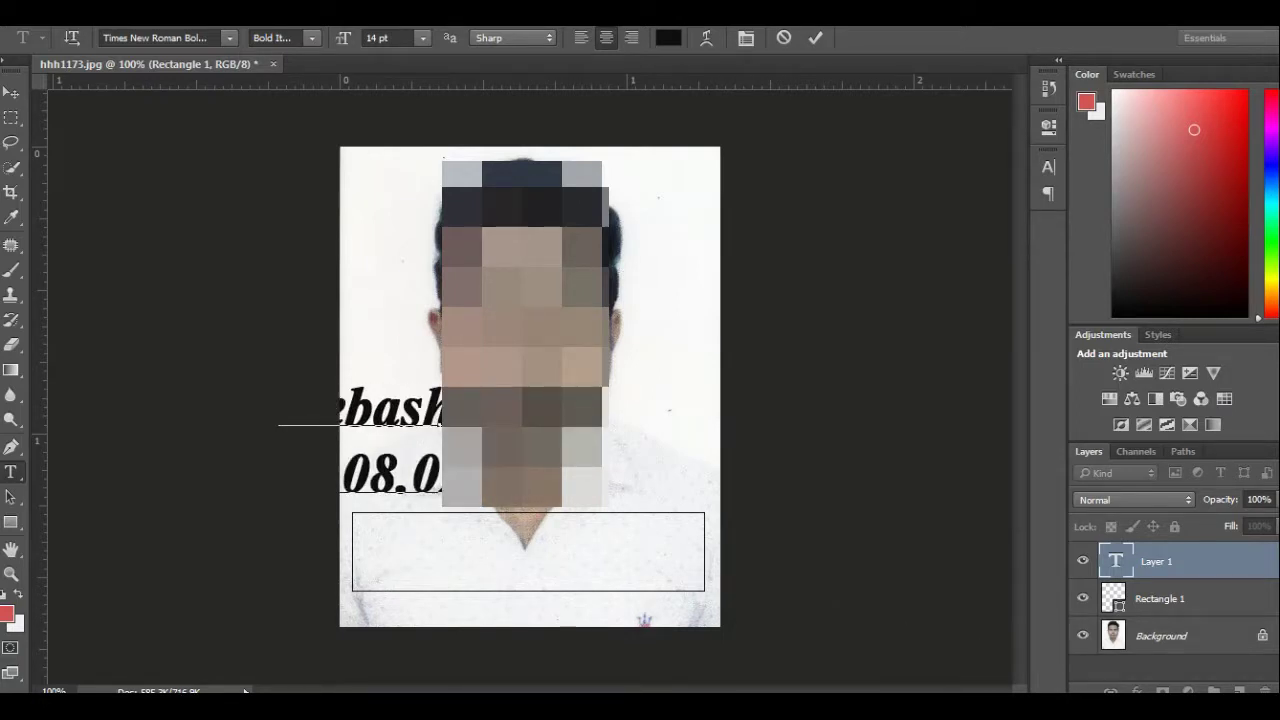
{"action": "type", "text": "20"}
{"action": "key", "text": "ctrl+Return"}
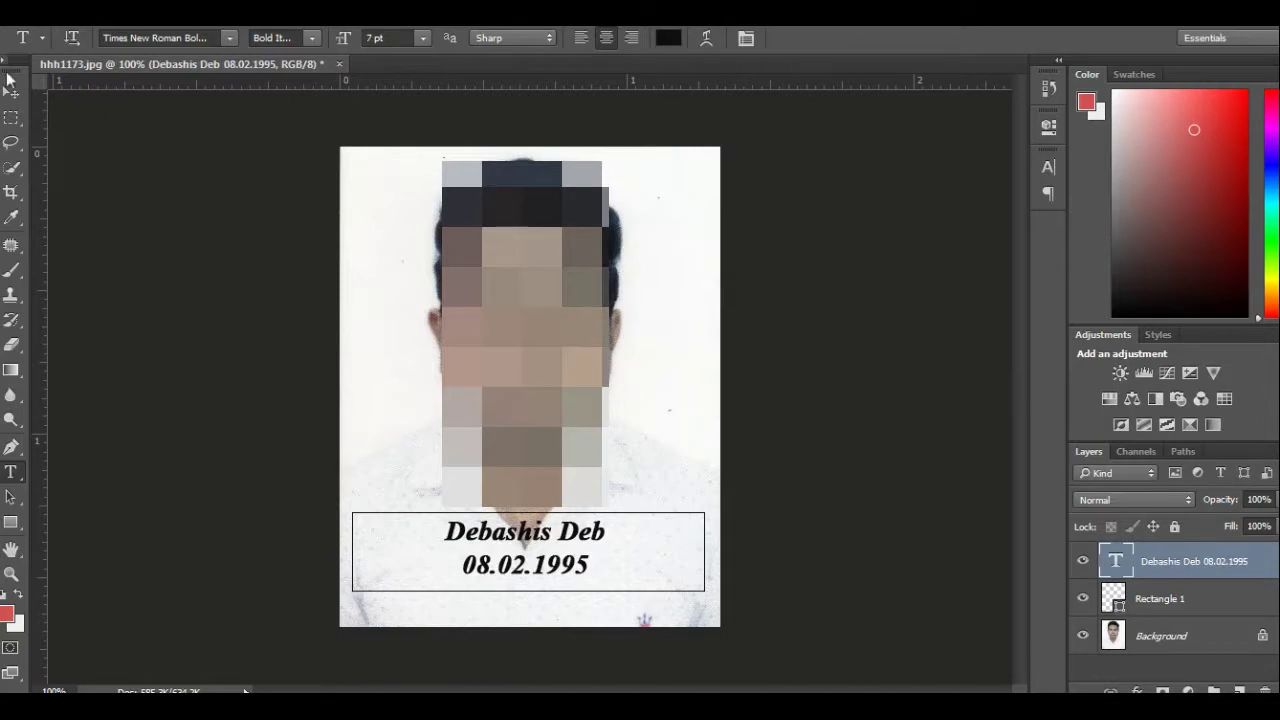
Merge the box and caption into one layer and nudge it slightly lower
{"action": "key", "text": "v"}
{"action": "left_click", "coordinate": [1245, 605], "text": "shift"}
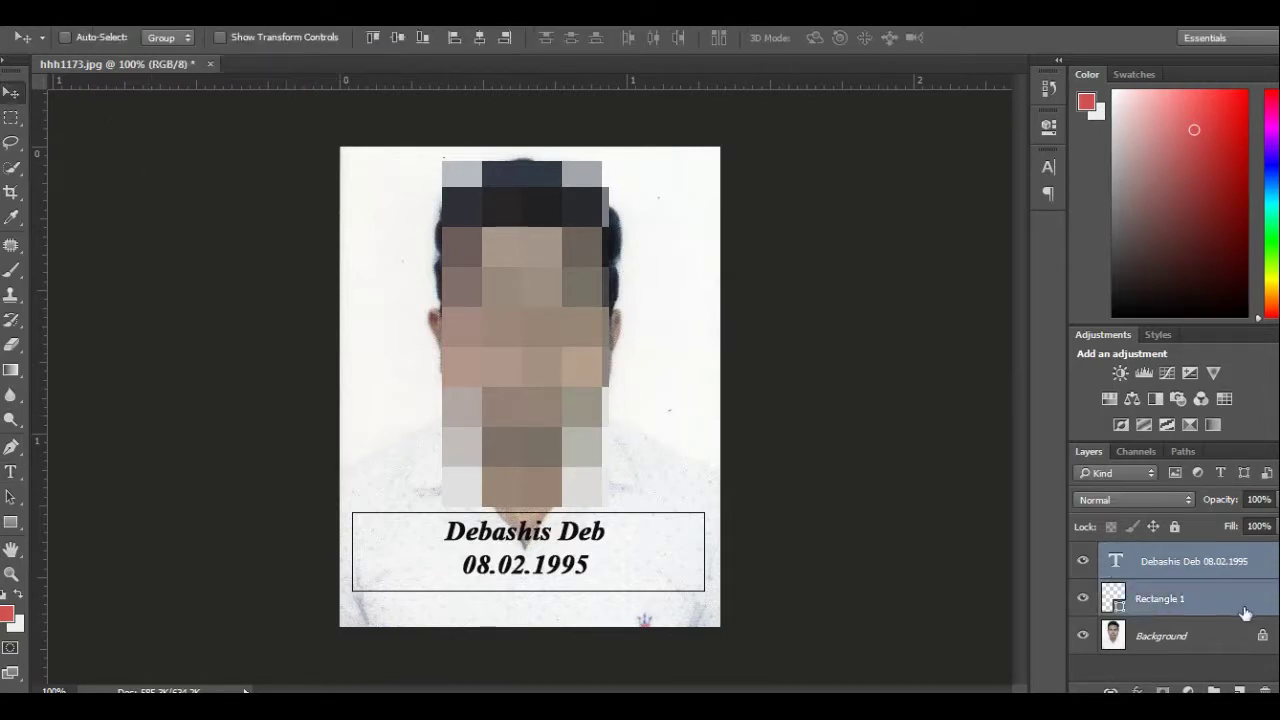
{"action": "key", "text": "ctrl+e"}
{"action": "key", "text": "ctrl+t"}
{"action": "key", "text": "Down"}
{"action": "key", "text": "Down"}
{"action": "key", "text": "Down"}
{"action": "key", "text": "Down"}
{"action": "key", "text": "Down"}
{"action": "key", "text": "Down"}
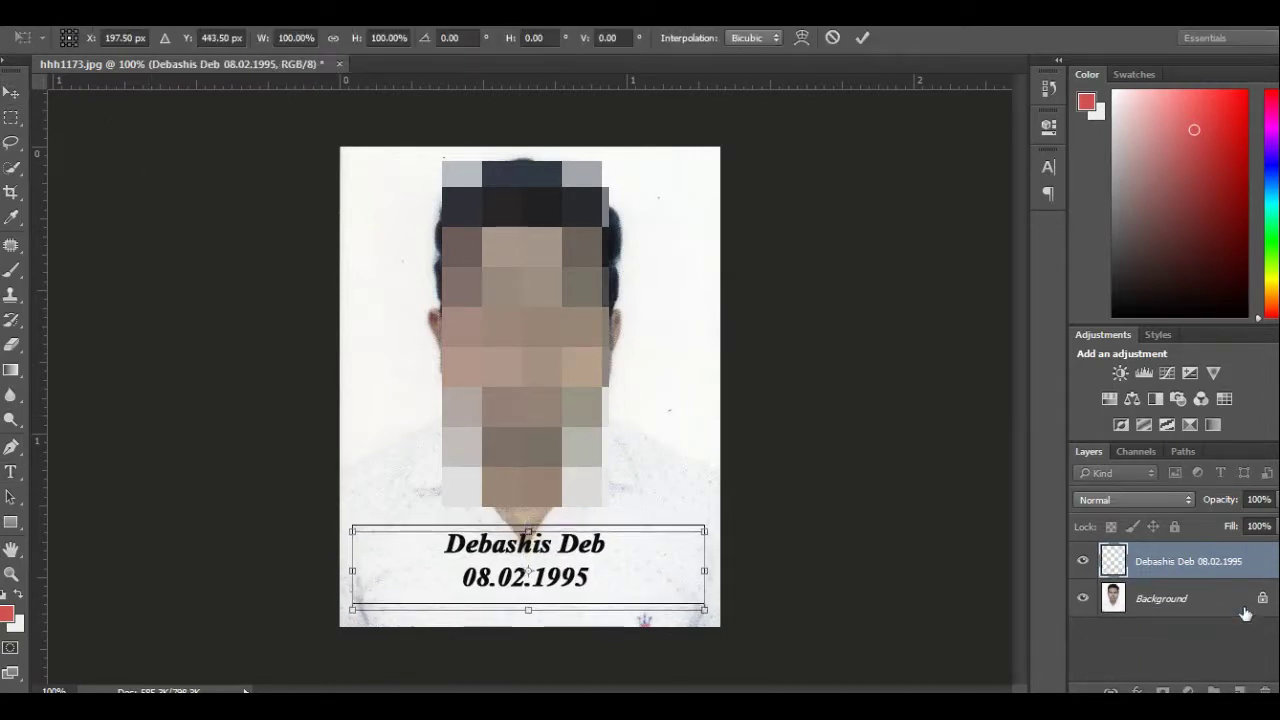
{"action": "key", "text": "Down"}
{"action": "key", "text": "Down"}
{"action": "key", "text": "Down"}
{"action": "key", "text": "Down"}
{"action": "key", "text": "Down"}
{"action": "key", "text": "Down"}
{"action": "left_click", "coordinate": [862, 37]}
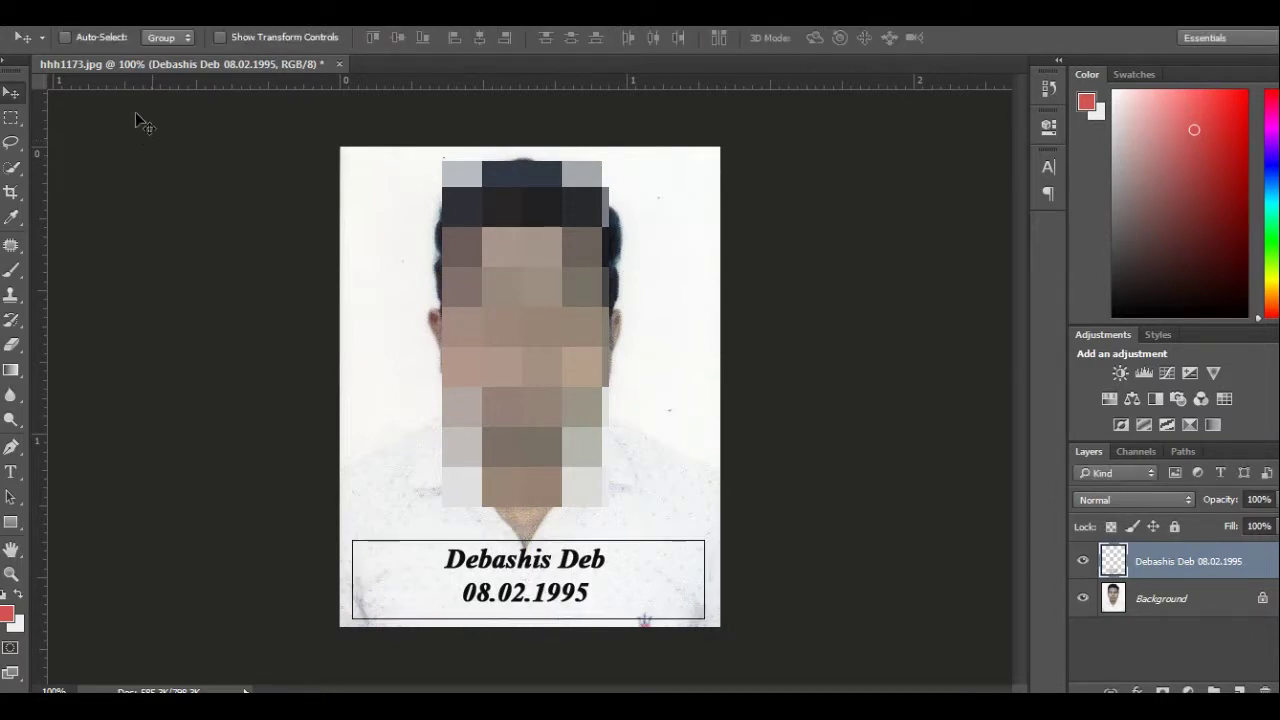
Select the Background photo layer
{"action": "left_click", "coordinate": [60, 28]}
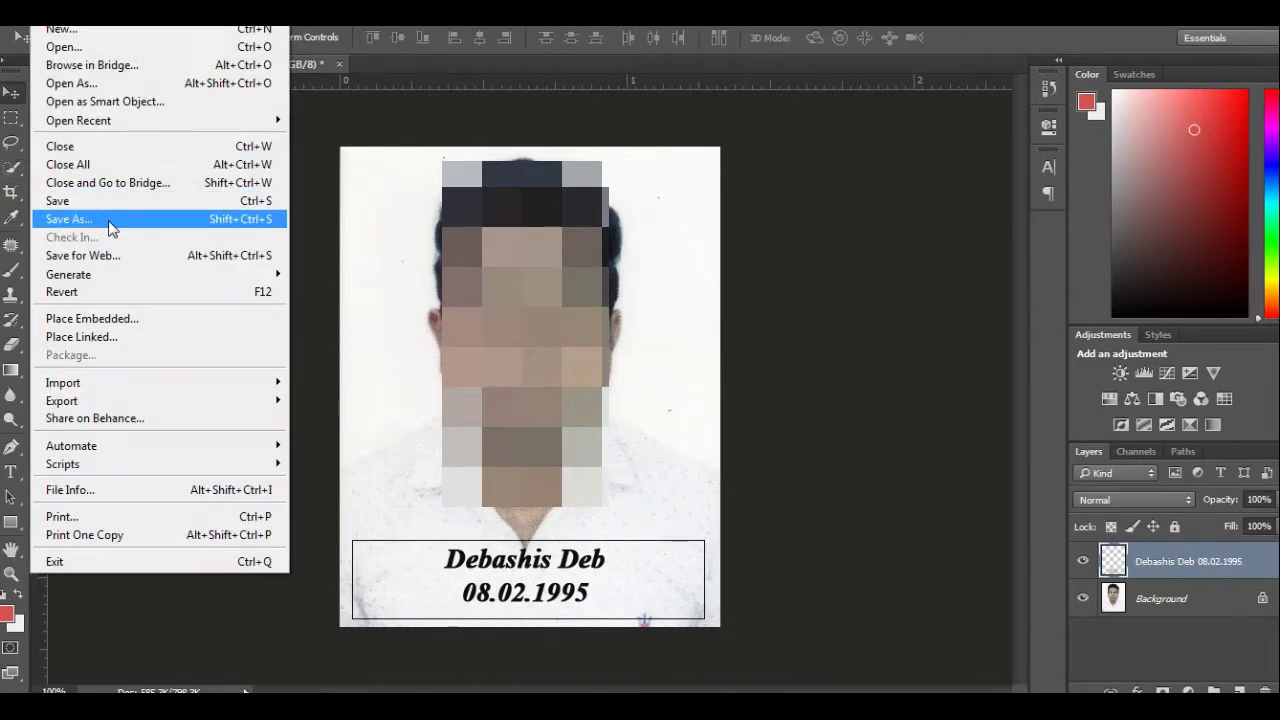
{"action": "key", "text": "Escape"}
{"action": "key", "text": "alt+bracketleft"}
{"action": "left_click", "coordinate": [130, 20]}
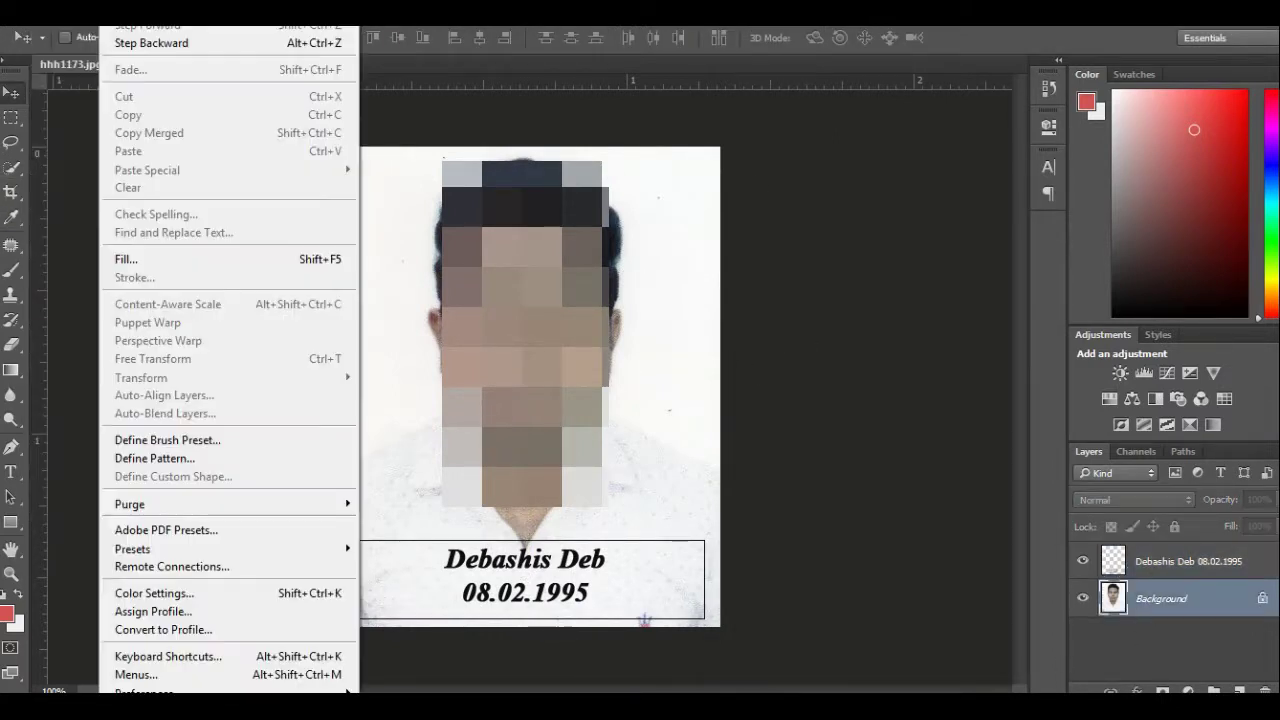
Resize the image to 35 × 45 mm in Image Size
{"action": "left_click", "coordinate": [168, 28]}
{"action": "left_click", "coordinate": [112, 12]}
{"action": "left_click", "coordinate": [140, 180]}
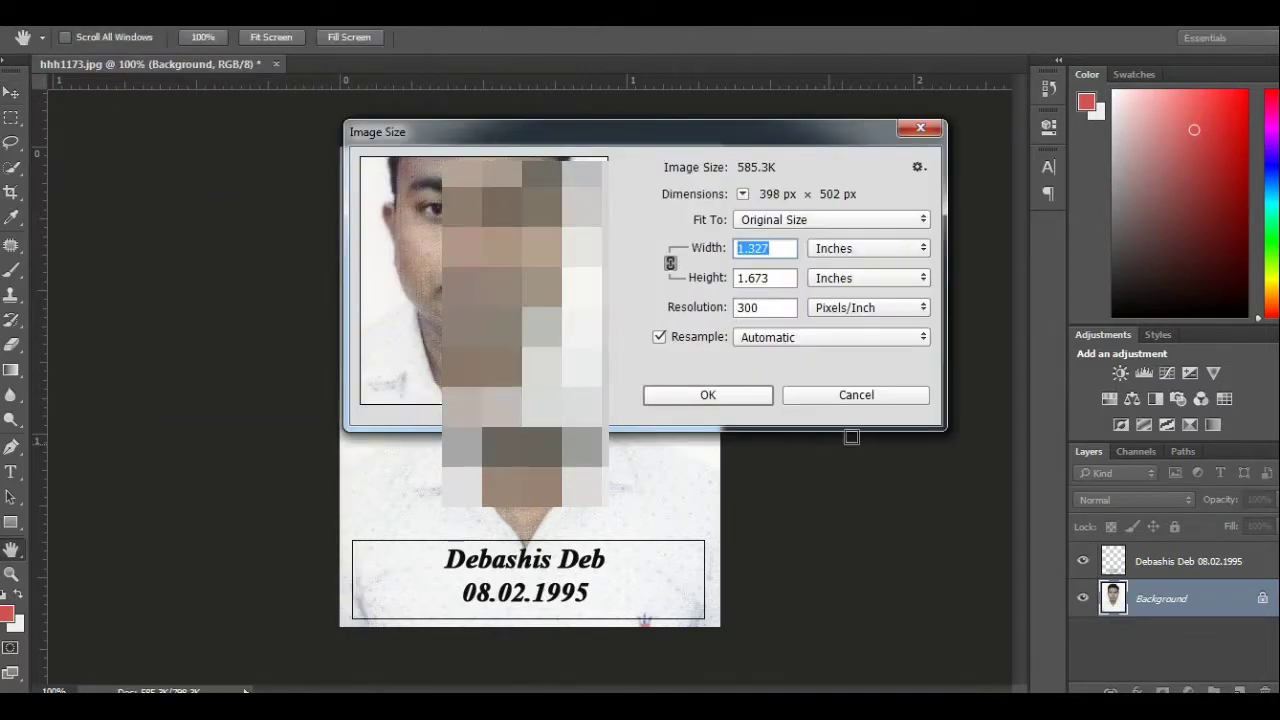
{"action": "left_click", "coordinate": [925, 250]}
{"action": "left_click", "coordinate": [866, 307]}
{"action": "double_click", "coordinate": [772, 247]}
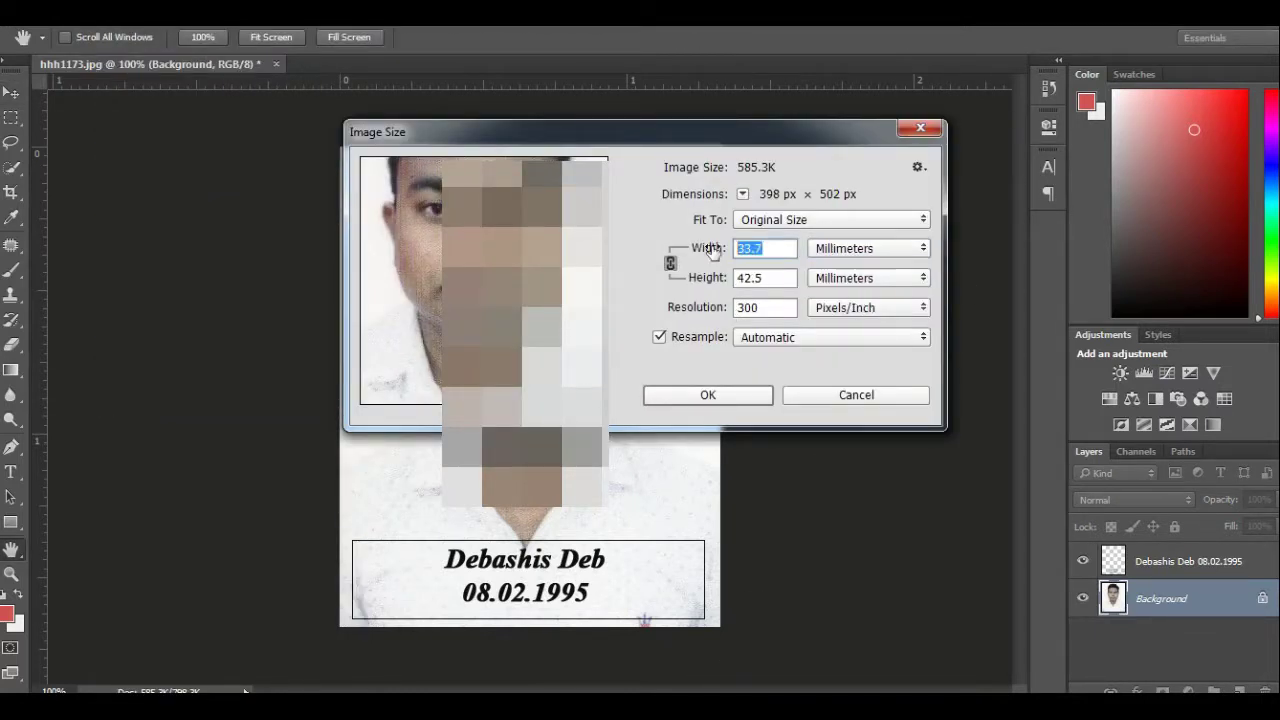
{"action": "type", "text": "35"}
{"action": "key", "text": "Tab"}
{"action": "type", "text": "45"}
{"action": "left_click", "coordinate": [722, 396]}
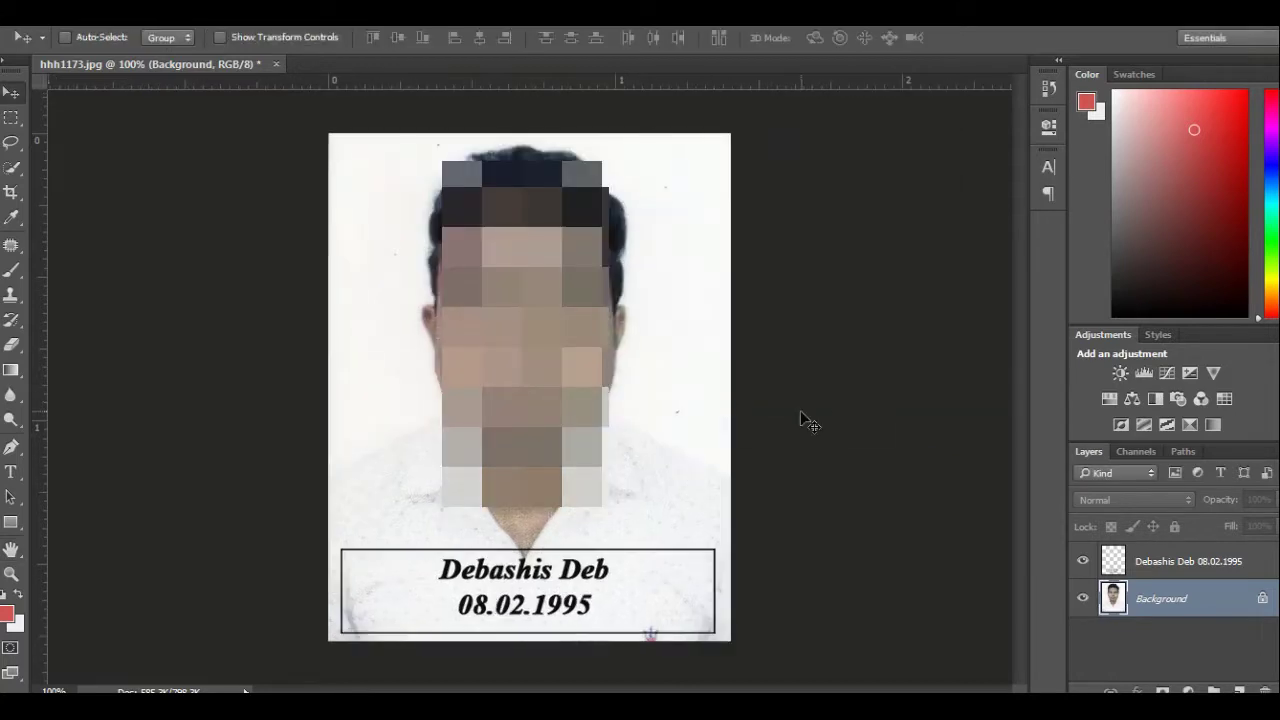
Save a copy named PP in JPEG format
{"action": "left_click", "coordinate": [15, 12]}
{"action": "left_click", "coordinate": [129, 218]}
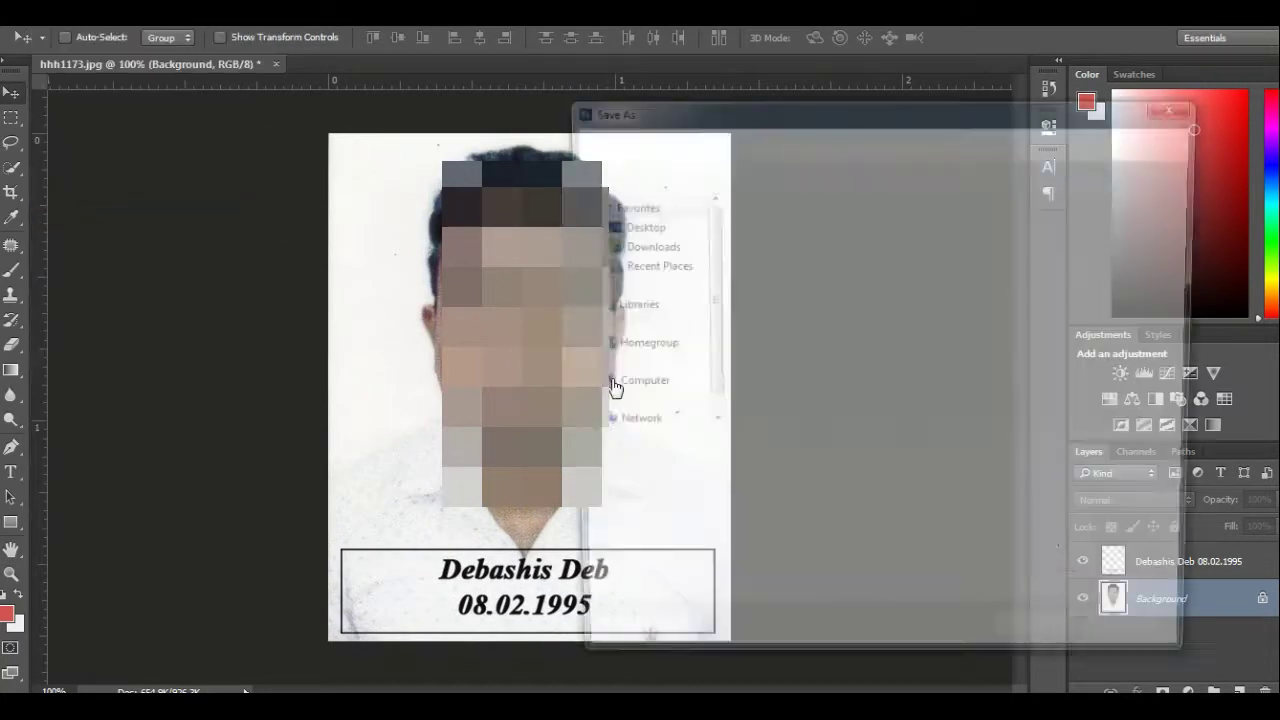
{"action": "type", "text": "PP"}
{"action": "left_click", "coordinate": [900, 478]}
{"action": "left_click", "coordinate": [811, 292]}
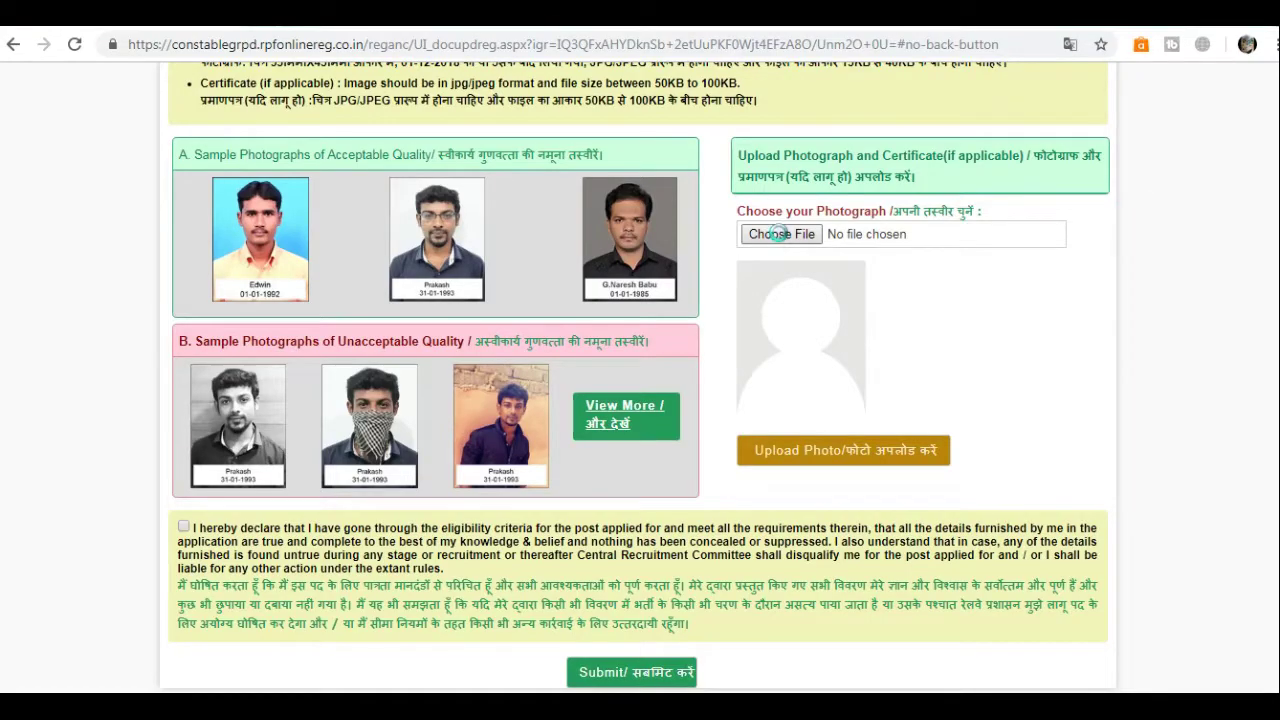
Upload the captioned photo ppon.jpg as the photograph and dismiss the success alert
{"action": "left_click", "coordinate": [781, 236]}
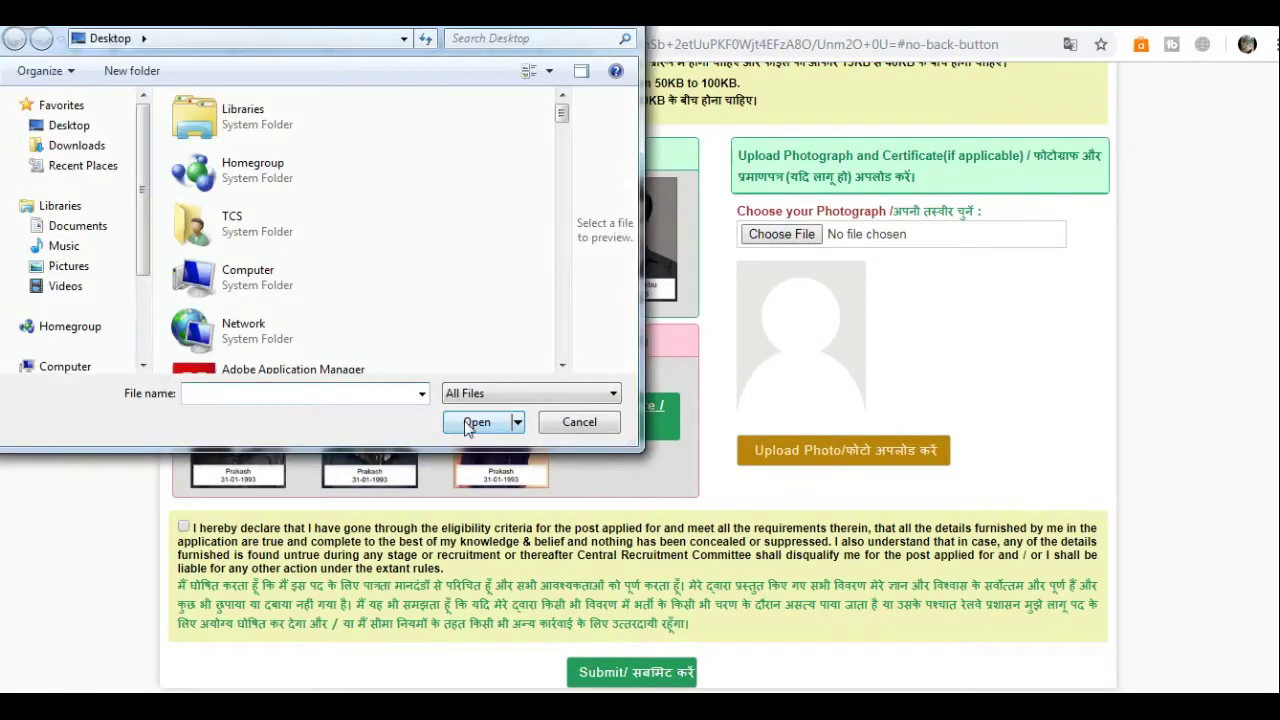
{"action": "left_click_drag", "start_coordinate": [562, 112], "coordinate": [565, 175]}
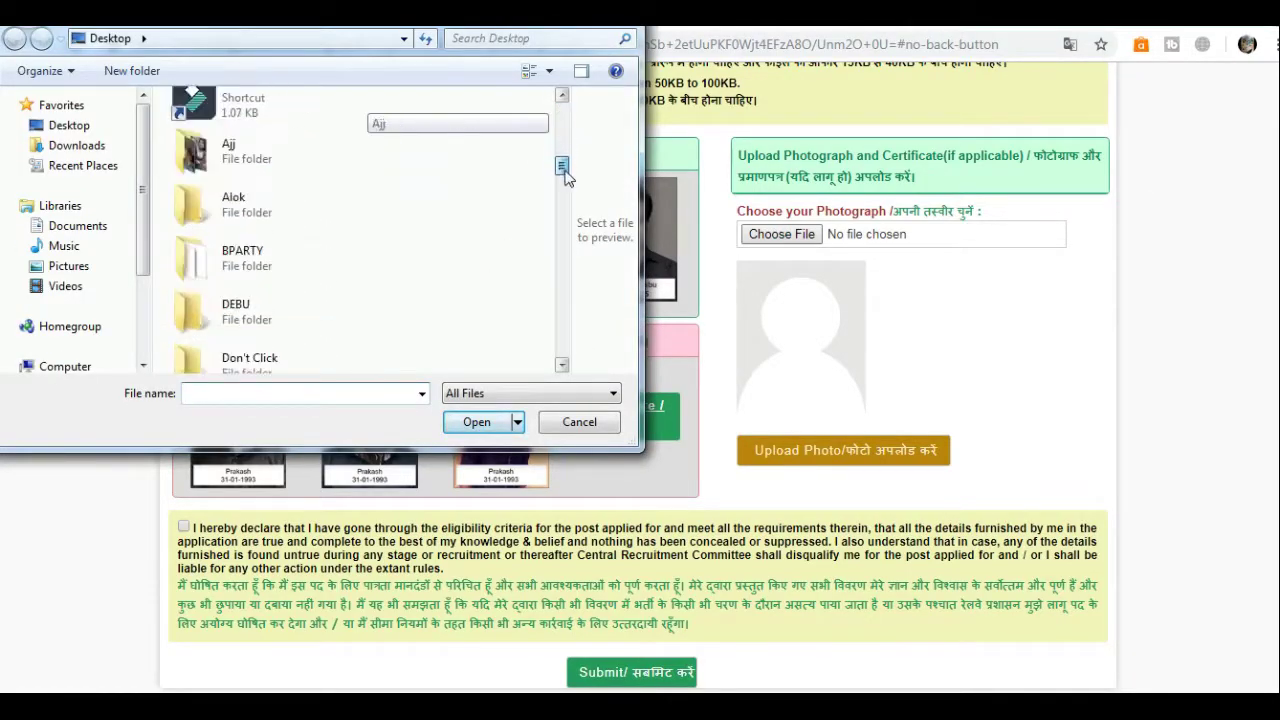
{"action": "left_click", "coordinate": [258, 250]}
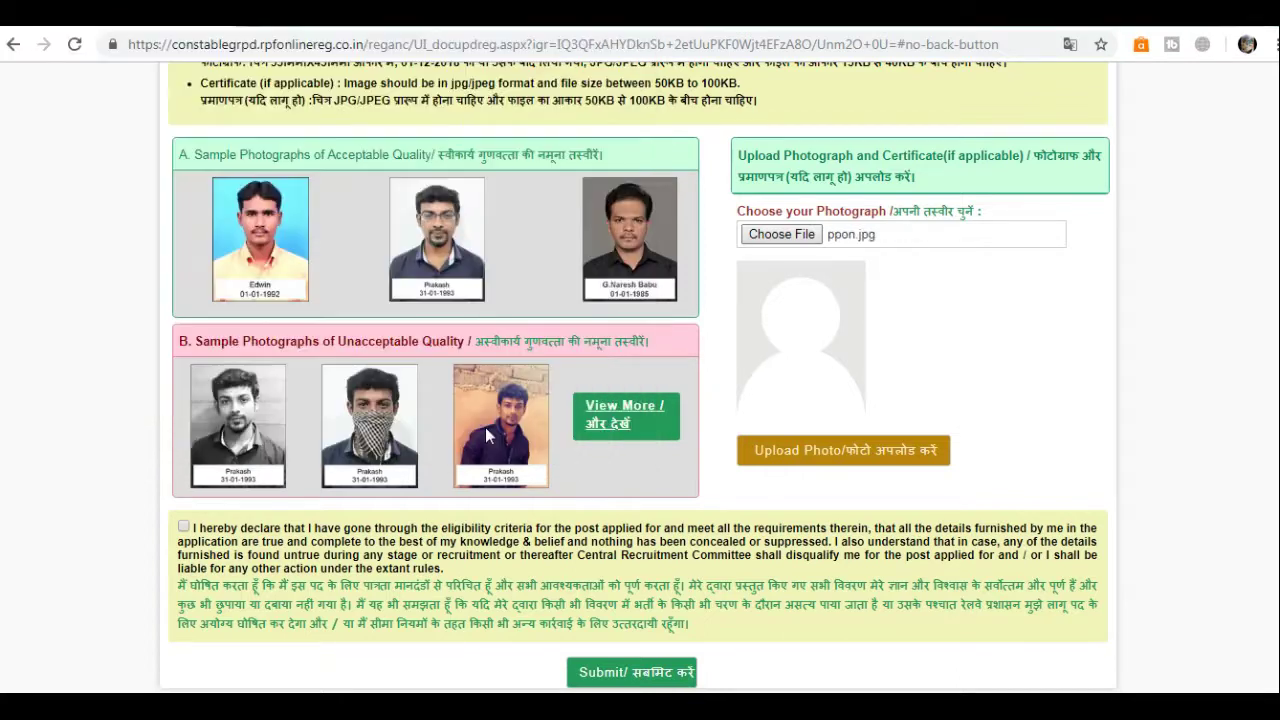
{"action": "left_click", "coordinate": [843, 452]}
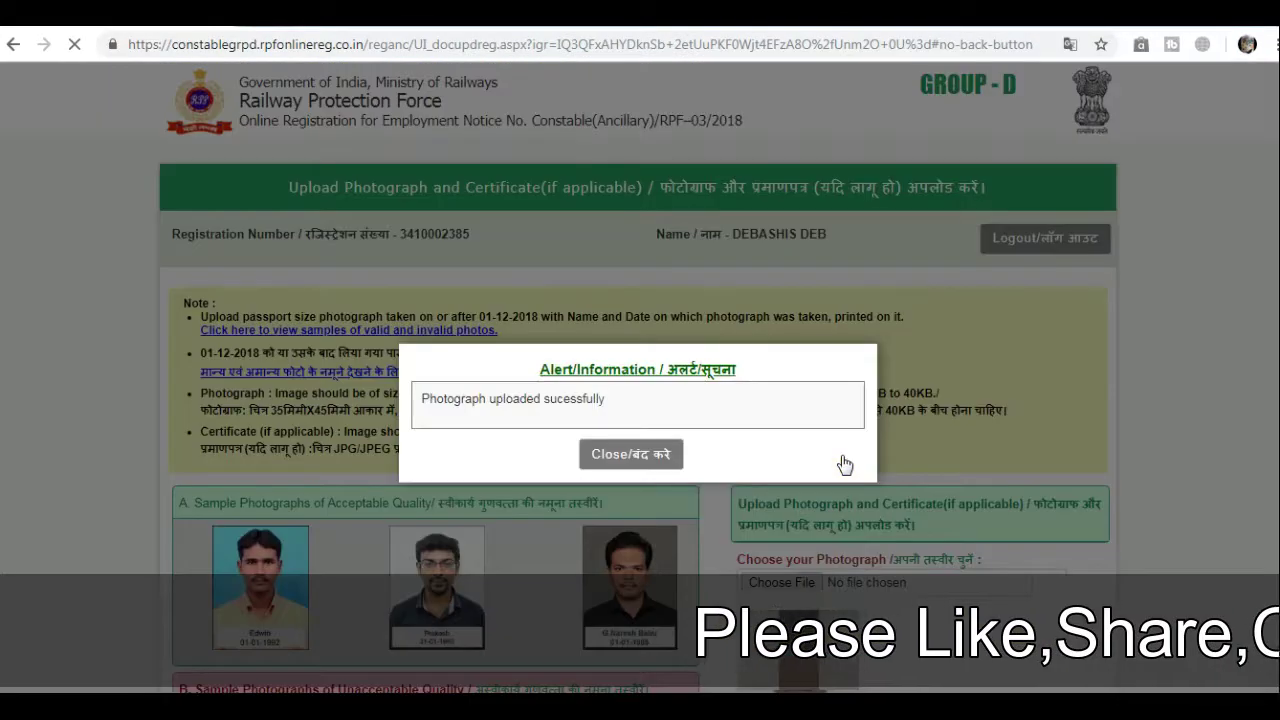
{"action": "left_click", "coordinate": [636, 455]}
Tick the declaration checkbox and submit the application
{"action": "scroll", "coordinate": [886, 503], "scroll_direction": "down", "scroll_amount": 3}
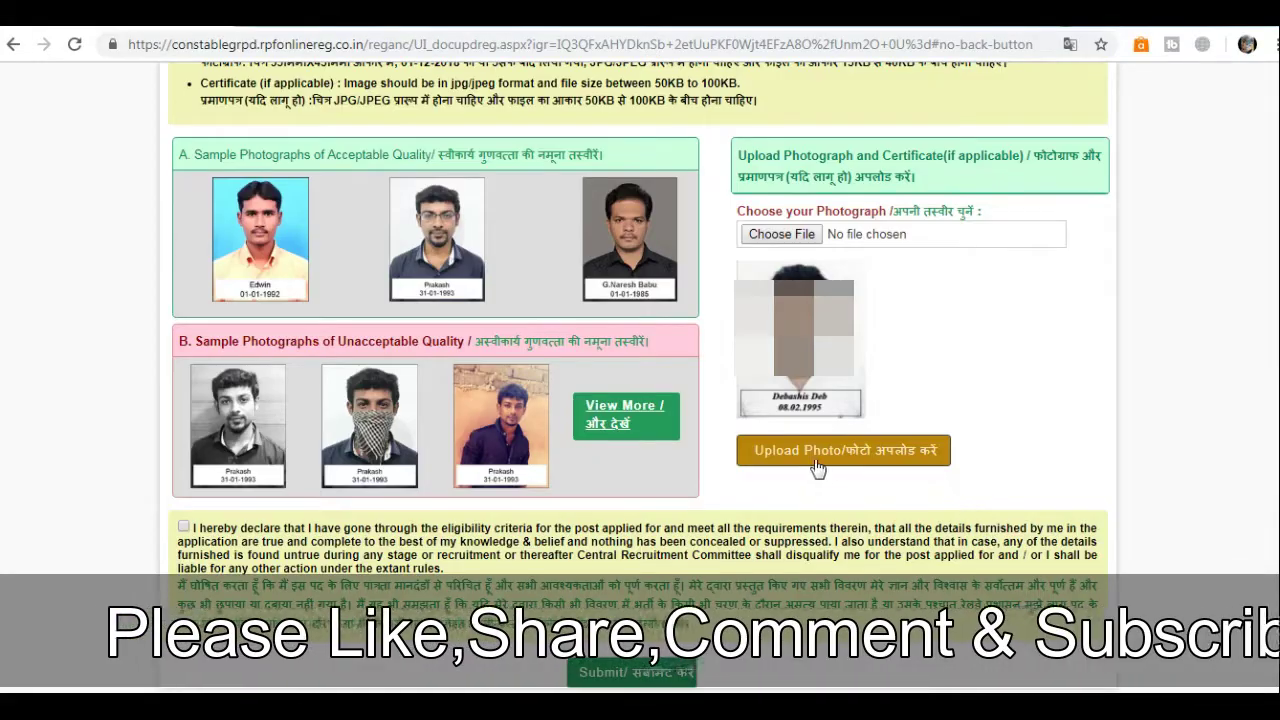
{"action": "left_click", "coordinate": [183, 526]}
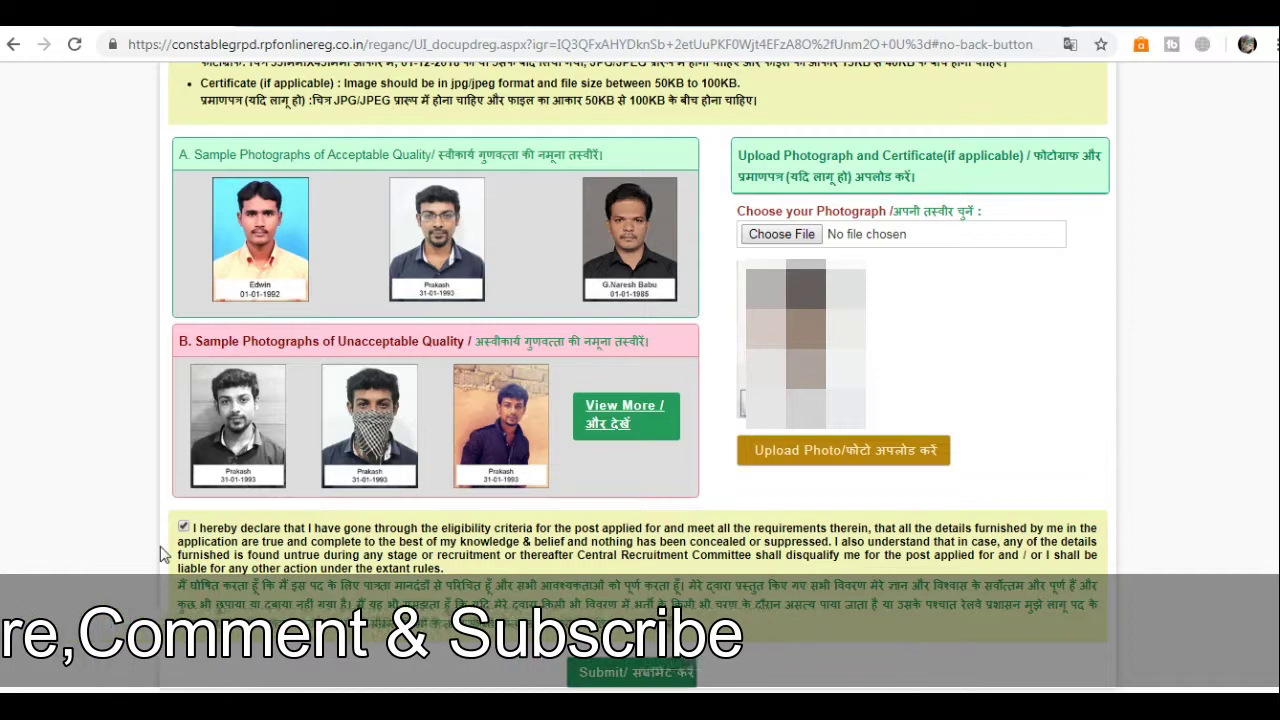
{"action": "left_click", "coordinate": [631, 681]}
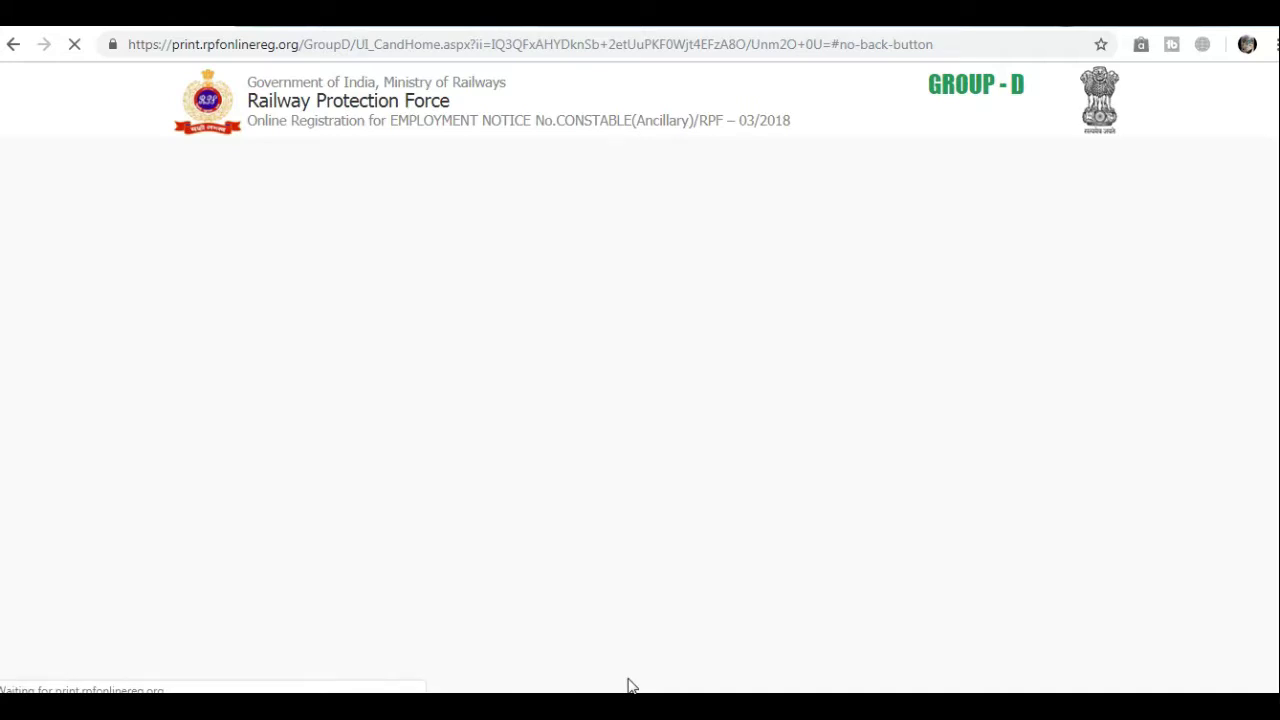
Open the printable application and send its 2 sheets to the printer
{"action": "left_click", "coordinate": [648, 470]}
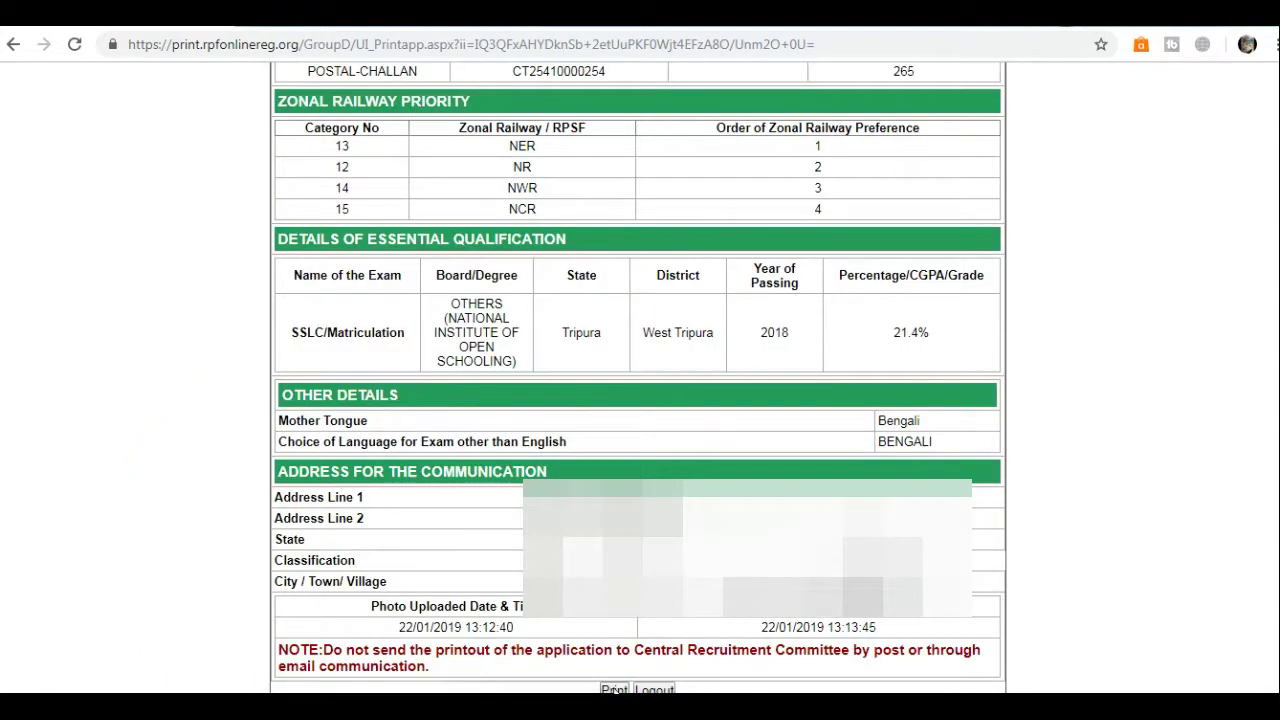
{"action": "left_click", "coordinate": [616, 690]}
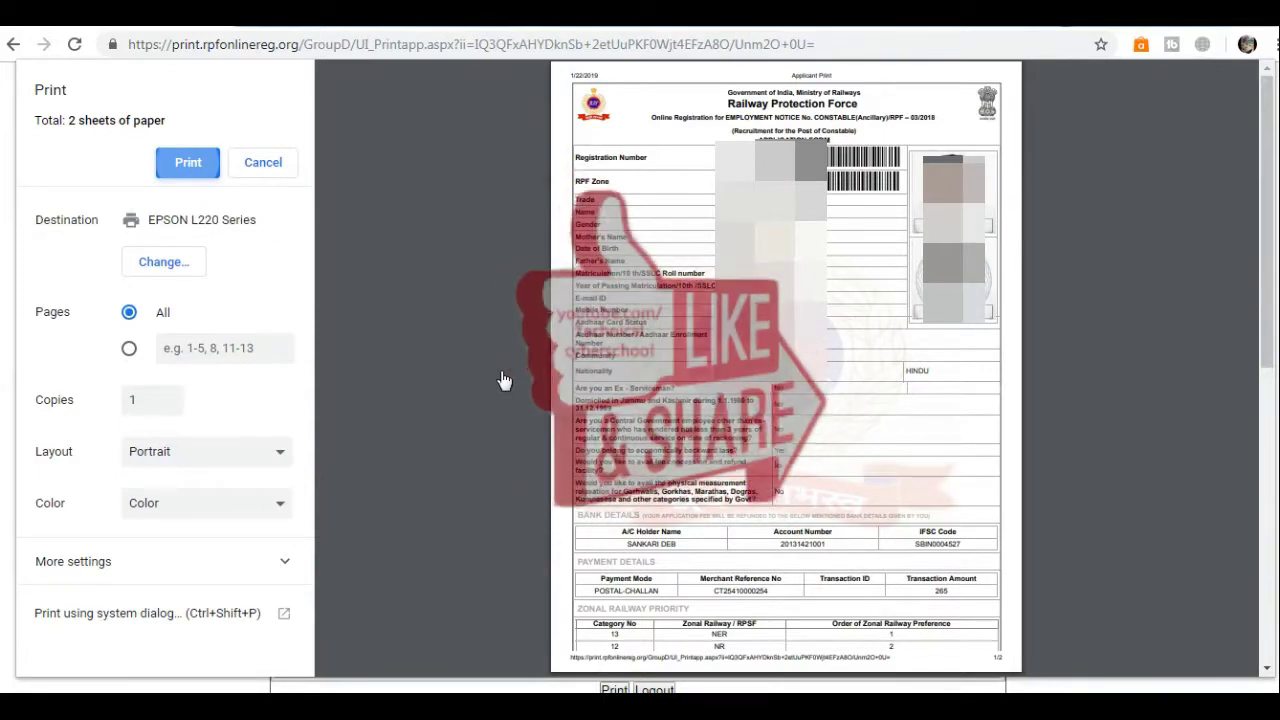
{"action": "key", "text": "Return"}
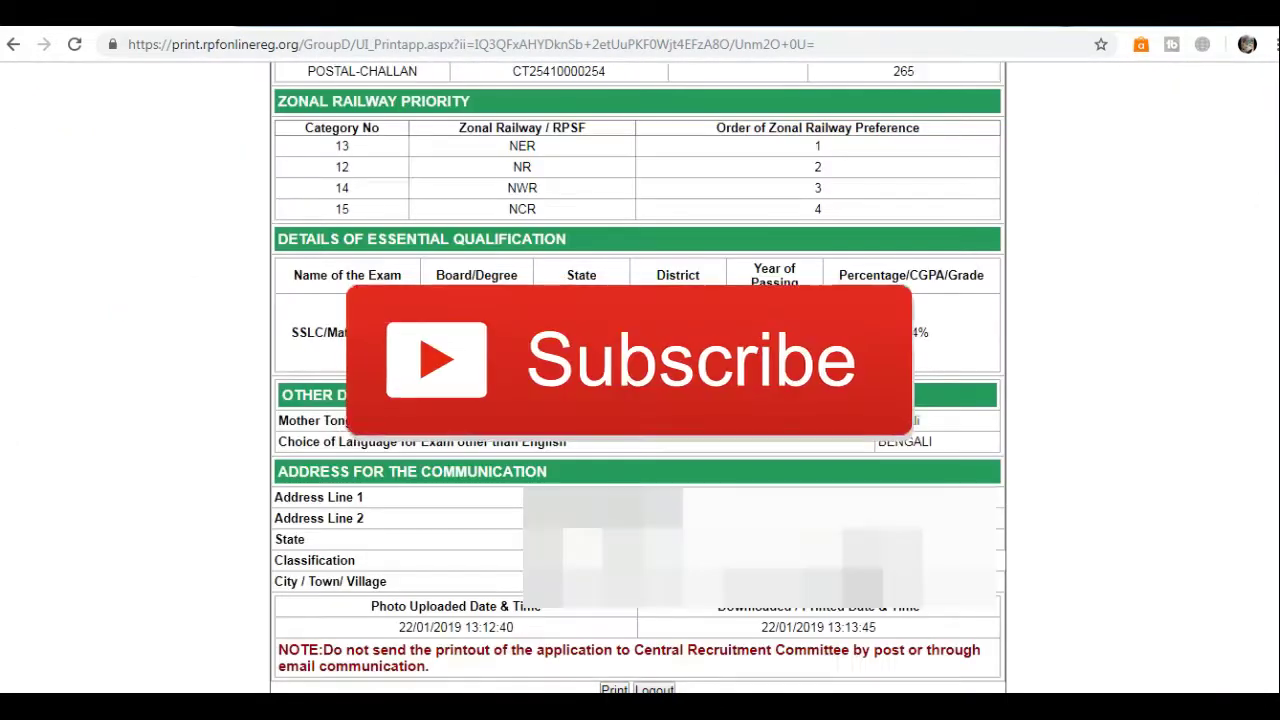